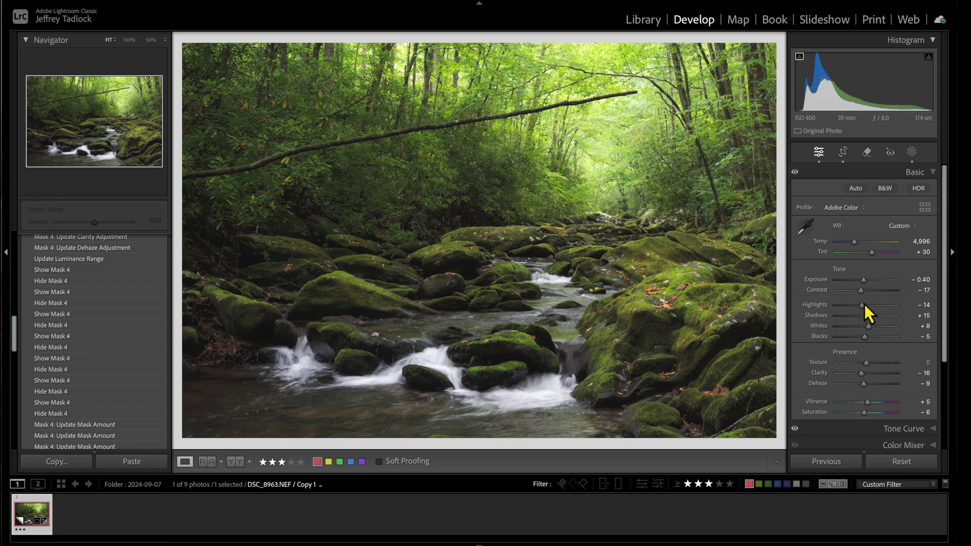
Expand the Tone Curve panel to show the photo's custom point curve with lifted shadows.
{"action": "scroll", "coordinate": [864, 329], "scroll_direction": "down", "scroll_amount": 3}
{"action": "left_click", "coordinate": [929, 384]}
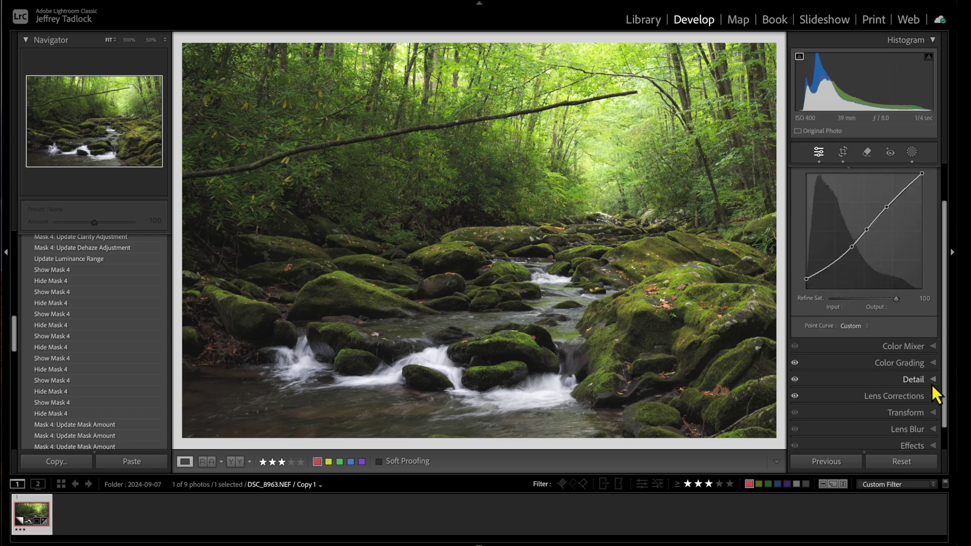
{"action": "scroll", "coordinate": [866, 278], "scroll_direction": "up", "scroll_amount": 1}
{"action": "scroll", "coordinate": [867, 278], "scroll_direction": "down", "scroll_amount": 2}
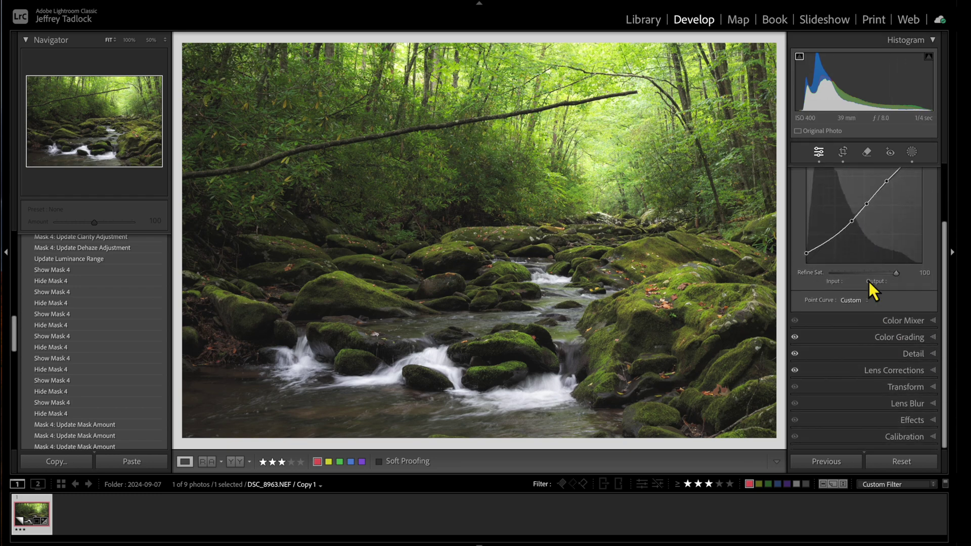
{"action": "scroll", "coordinate": [852, 294], "scroll_direction": "up", "scroll_amount": 3}
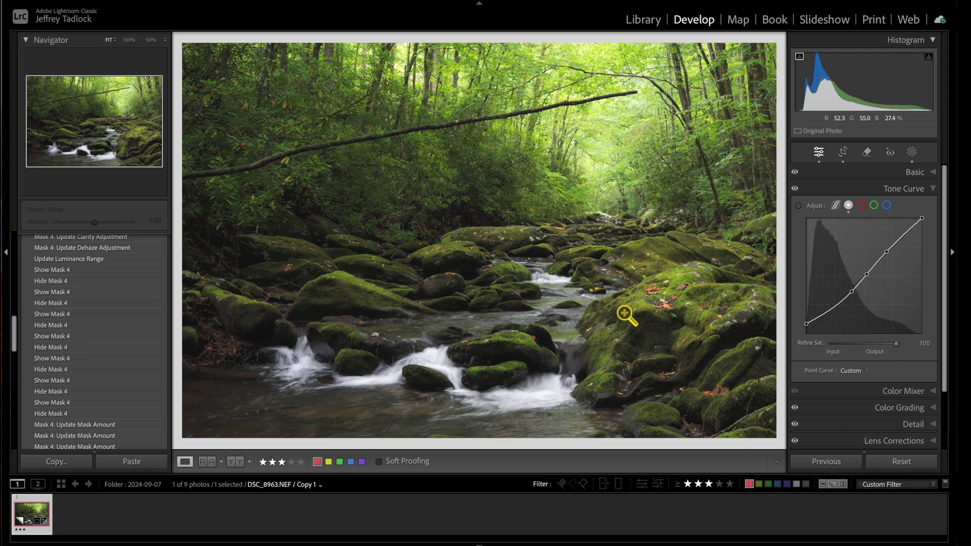
In Masking, add a Luminance Range mask beside the existing Vignette and Midtone masks.
{"action": "left_click", "coordinate": [911, 153]}
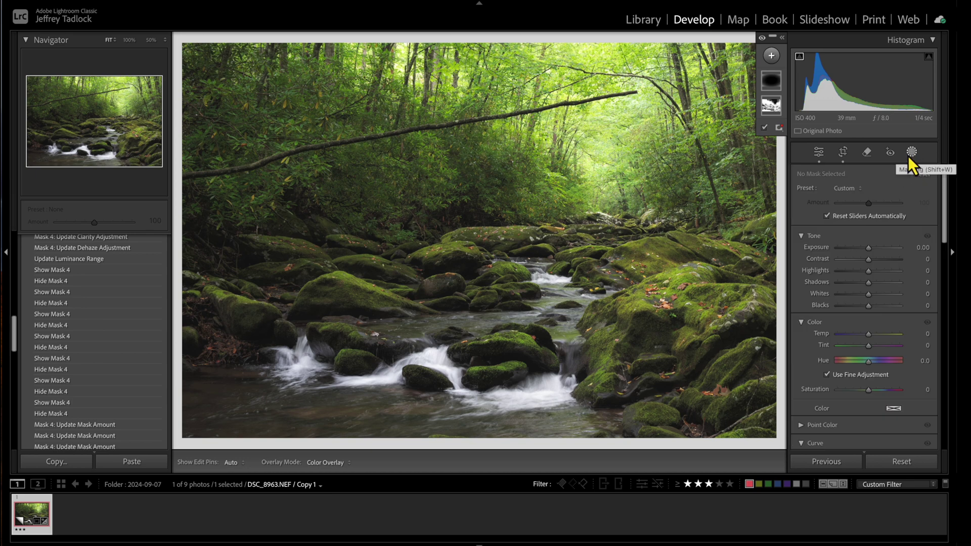
{"action": "left_click", "coordinate": [782, 38]}
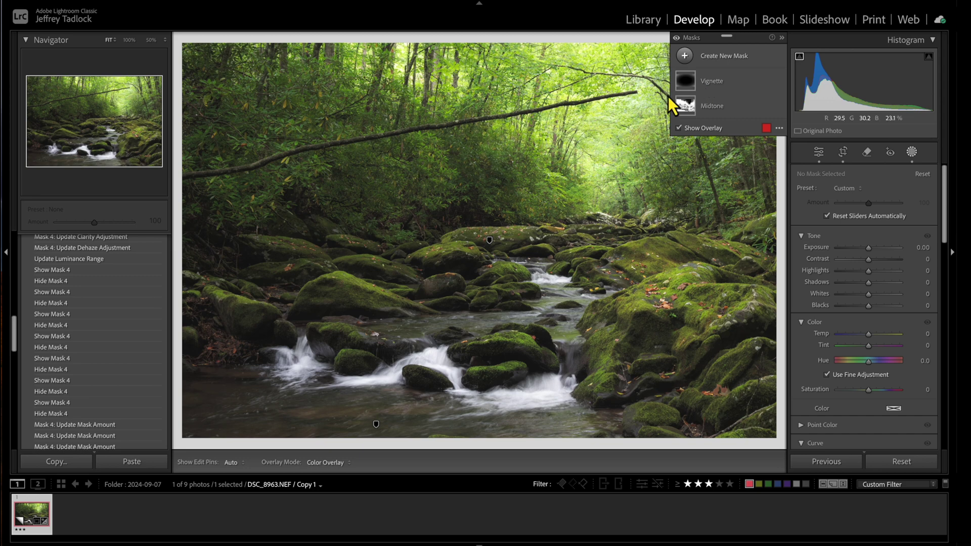
{"action": "mouse_move", "coordinate": [690, 73]}
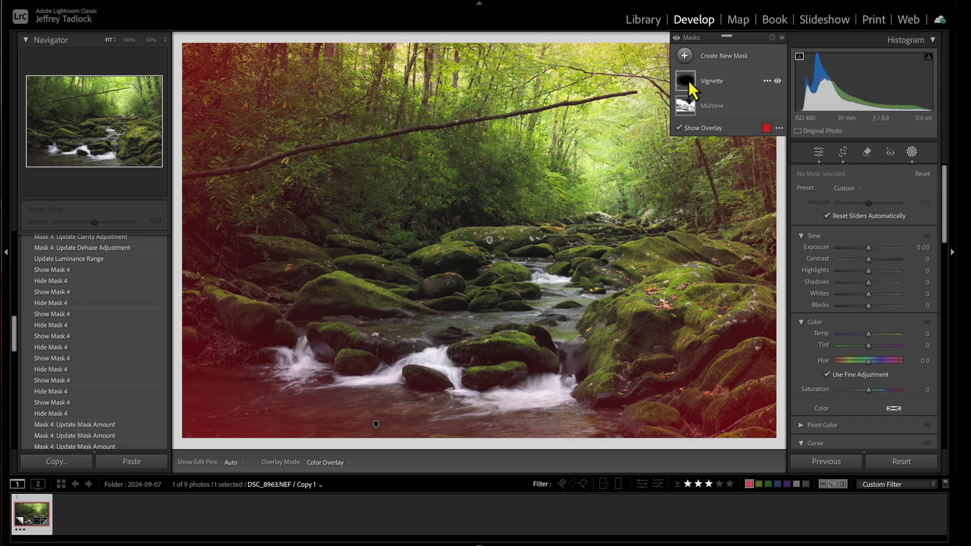
{"action": "left_click", "coordinate": [685, 56]}
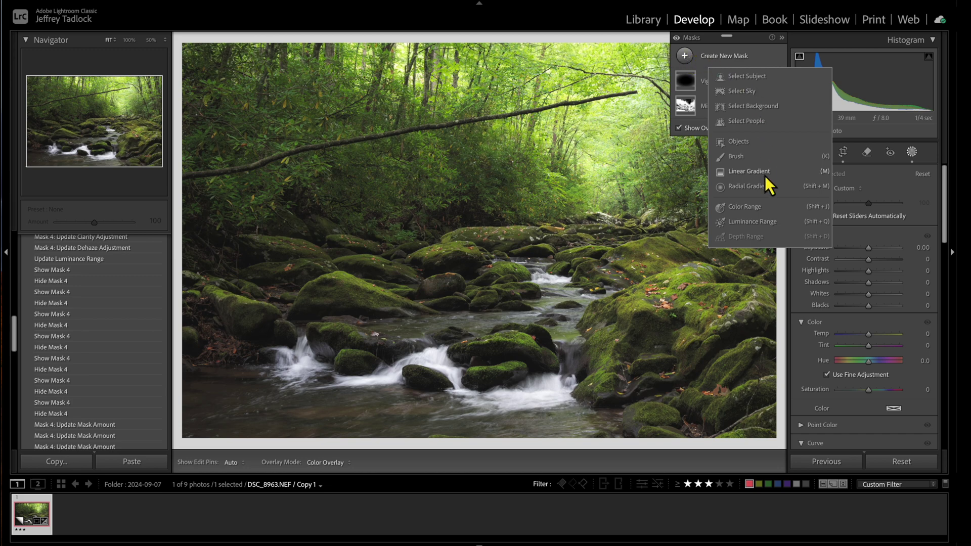
{"action": "left_click", "coordinate": [758, 222]}
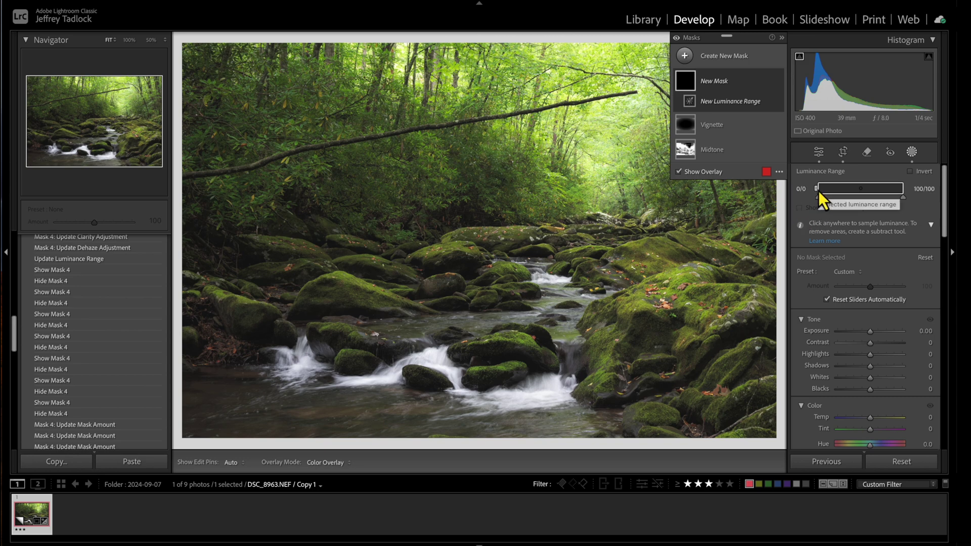
Drag Mask 1's Luminance Range handles inward so the range reads 36/61 to 100/100.
{"action": "left_click_drag", "start_coordinate": [817, 193], "coordinate": [869, 192]}
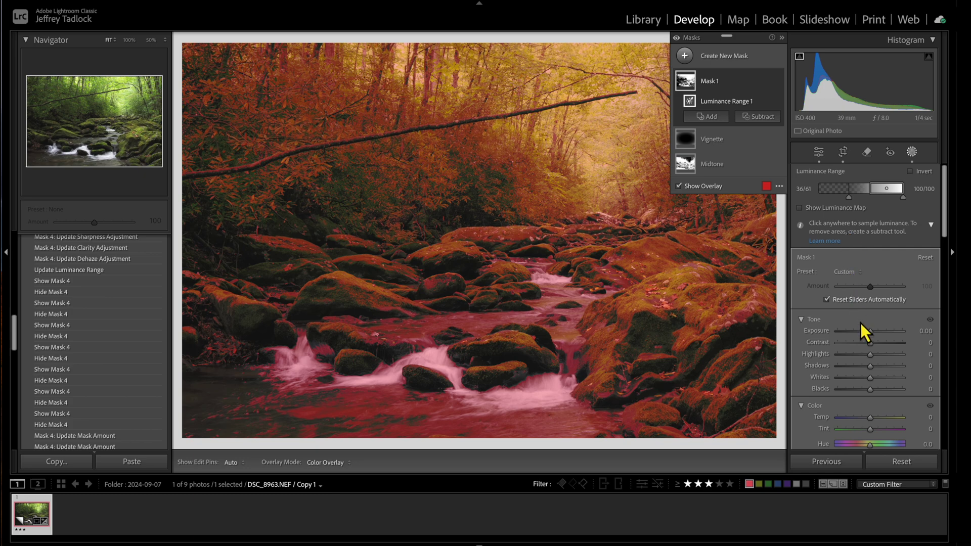
Nudge Mask 1's Exposure up, set Contrast to 21 and Highlights to -16.
{"action": "left_click_drag", "start_coordinate": [869, 334], "coordinate": [872, 333]}
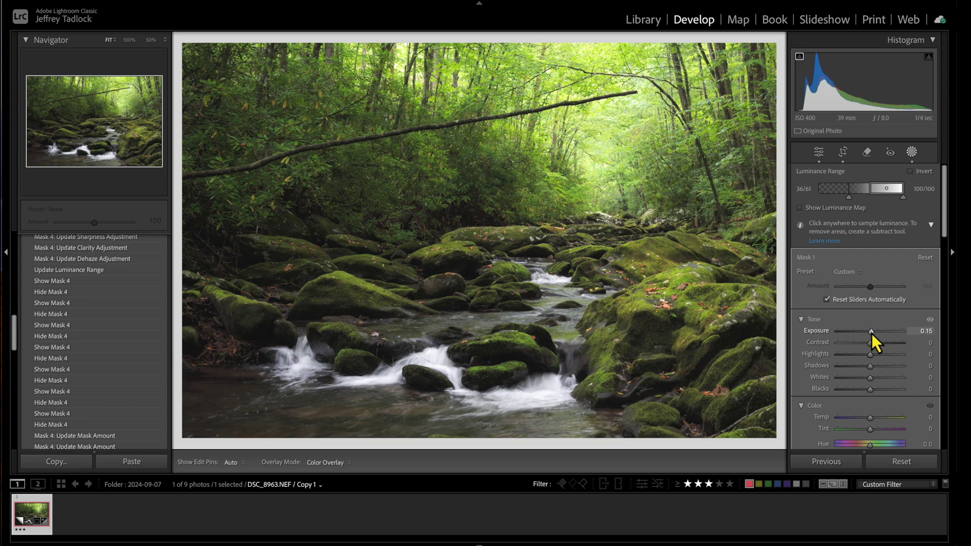
{"action": "key", "text": "Up"}
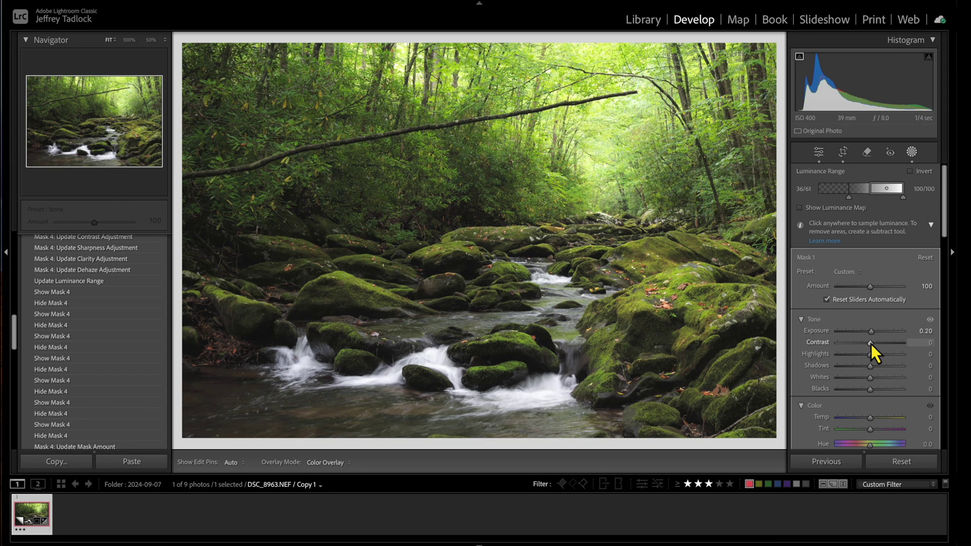
{"action": "mouse_move", "coordinate": [871, 343]}
{"action": "left_mouse_down"}
{"action": "mouse_move", "coordinate": [885, 344]}
{"action": "mouse_move", "coordinate": [877, 345]}
{"action": "left_mouse_up"}
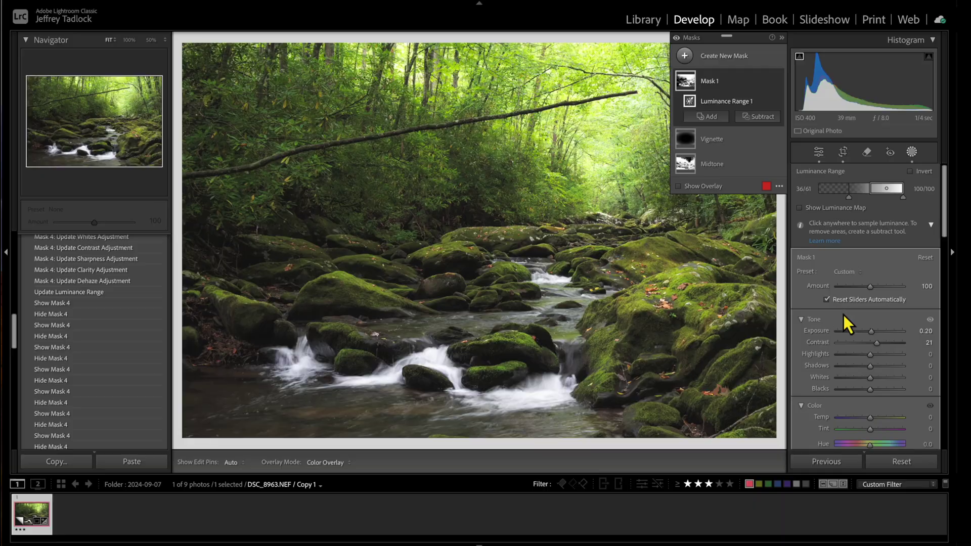
{"action": "left_click_drag", "start_coordinate": [871, 355], "coordinate": [865, 355]}
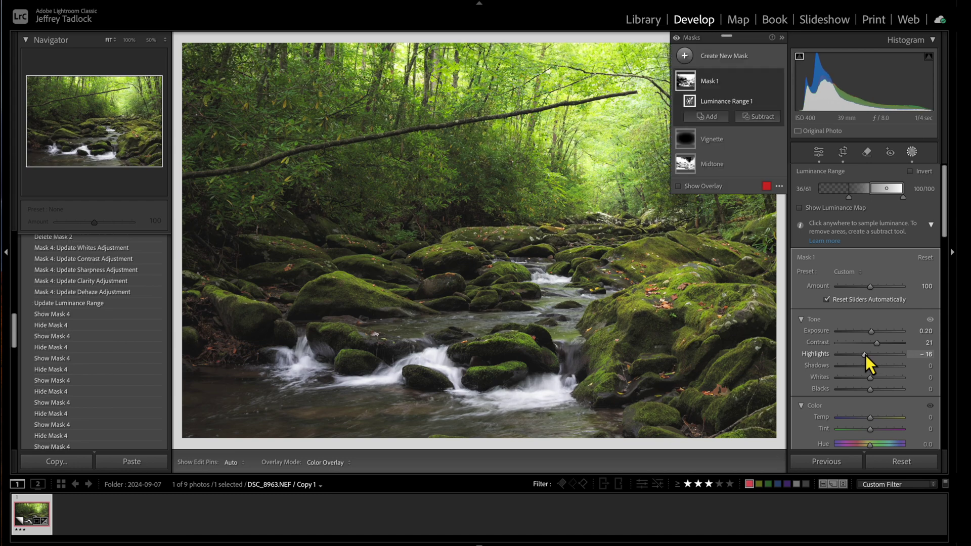
Toggle Mask 1 off and on to compare, then raise its Exposure to 0.40.
{"action": "mouse_move", "coordinate": [780, 87]}
{"action": "left_click", "coordinate": [778, 81]}
{"action": "left_click", "coordinate": [777, 81]}
{"action": "left_click", "coordinate": [777, 81]}
{"action": "left_click", "coordinate": [777, 81]}
{"action": "left_click_drag", "start_coordinate": [871, 331], "coordinate": [873, 333]}
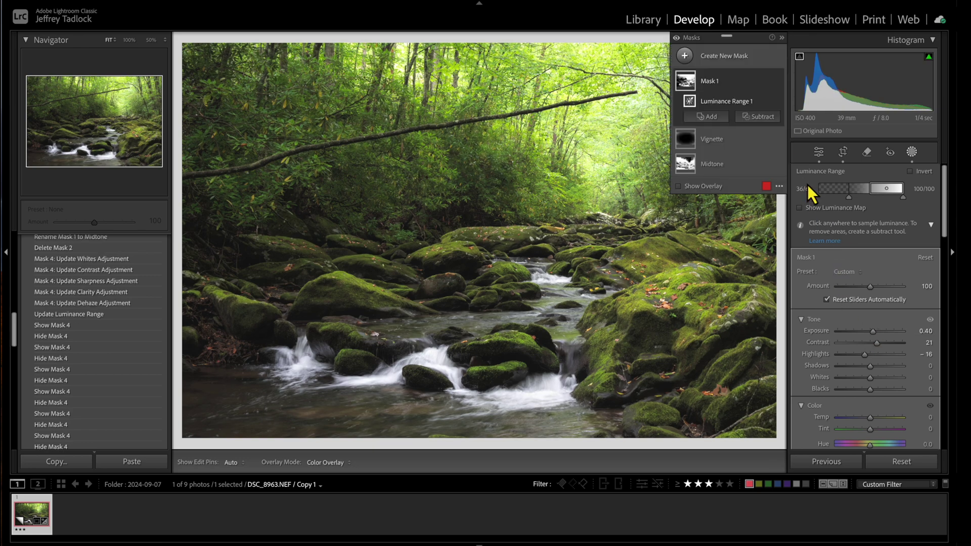
{"action": "mouse_move", "coordinate": [767, 83]}
{"action": "left_click", "coordinate": [777, 83]}
{"action": "left_click", "coordinate": [777, 83]}
{"action": "left_click", "coordinate": [777, 83]}
{"action": "left_click", "coordinate": [777, 83]}
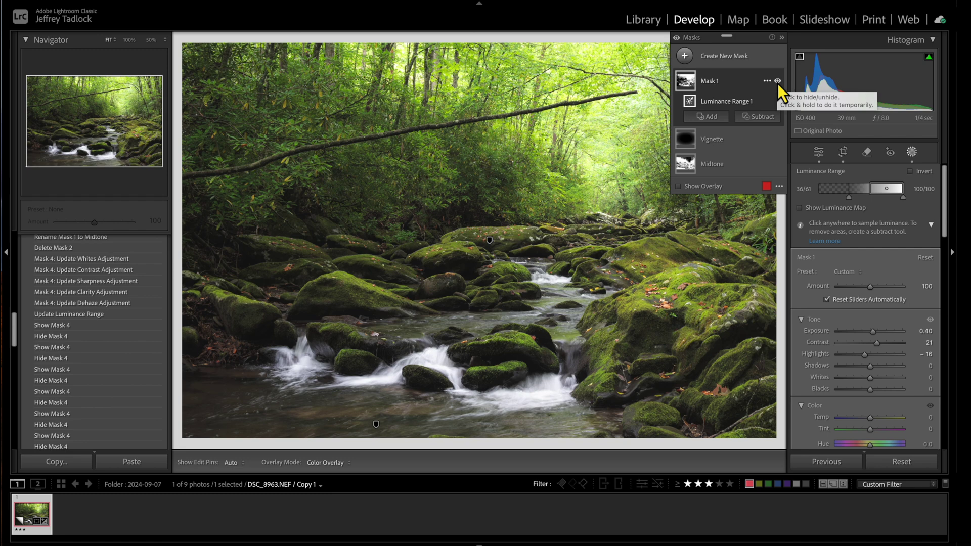
{"action": "left_click", "coordinate": [777, 83]}
{"action": "left_click", "coordinate": [777, 83]}
{"action": "left_click", "coordinate": [777, 82]}
{"action": "left_click", "coordinate": [777, 81]}
{"action": "left_click", "coordinate": [777, 81]}
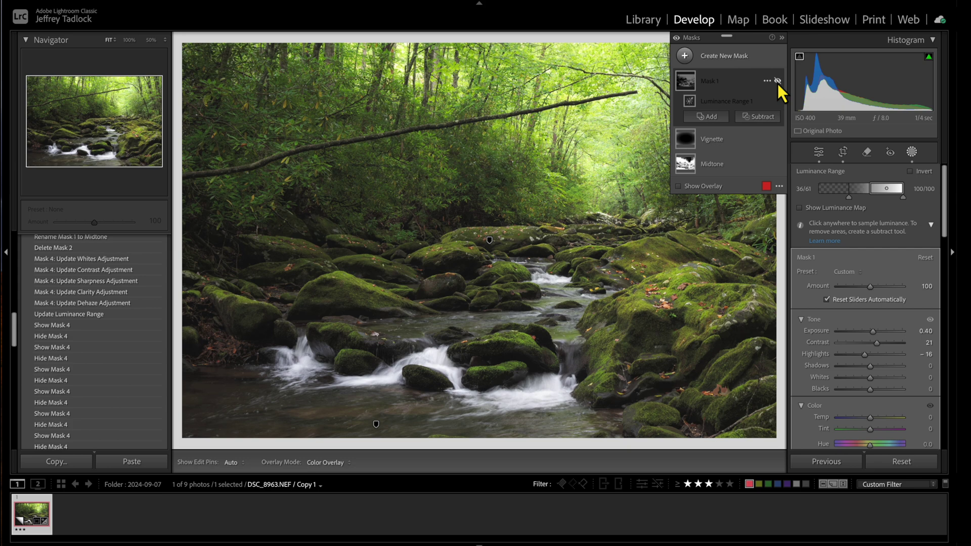
{"action": "left_click", "coordinate": [777, 82]}
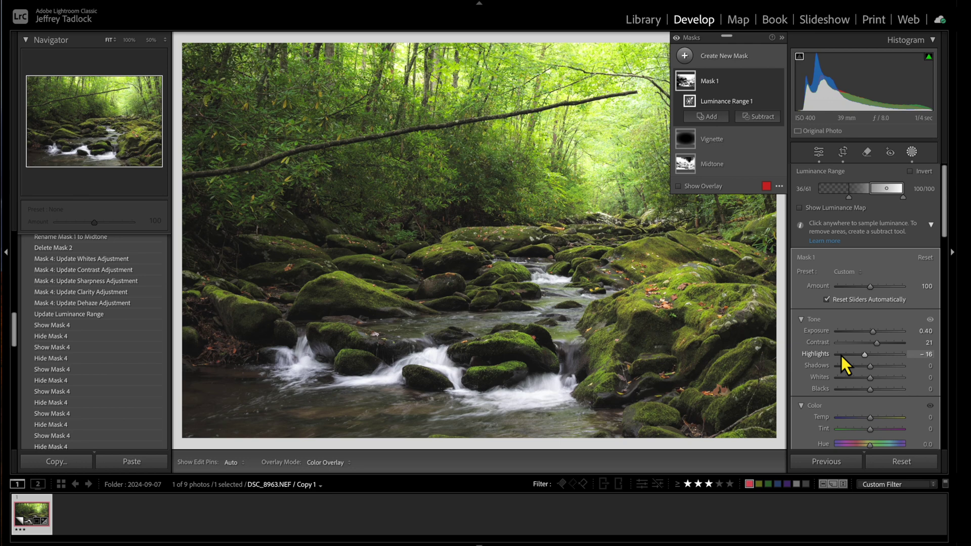
Lower Mask 1's Clarity to -25 in the Effects section.
{"action": "scroll", "coordinate": [840, 356], "scroll_direction": "down", "scroll_amount": 3}
{"action": "scroll", "coordinate": [841, 356], "scroll_direction": "down", "scroll_amount": 1}
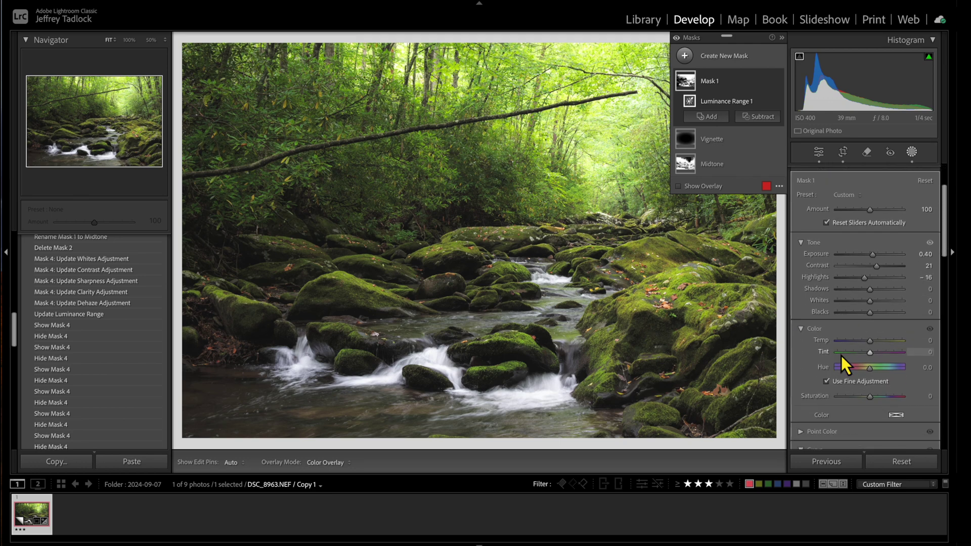
{"action": "scroll", "coordinate": [841, 356], "scroll_direction": "down", "scroll_amount": 2}
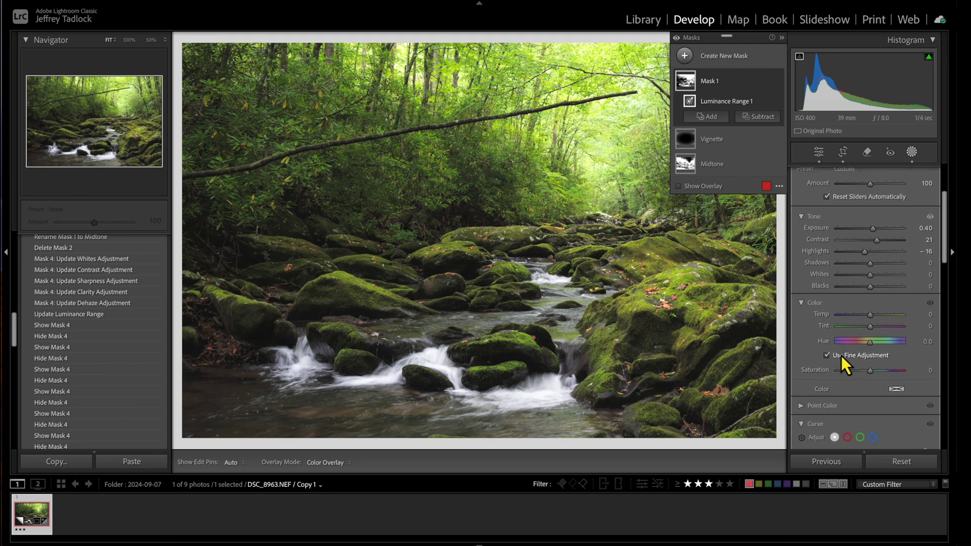
{"action": "scroll", "coordinate": [850, 353], "scroll_direction": "down", "scroll_amount": 10}
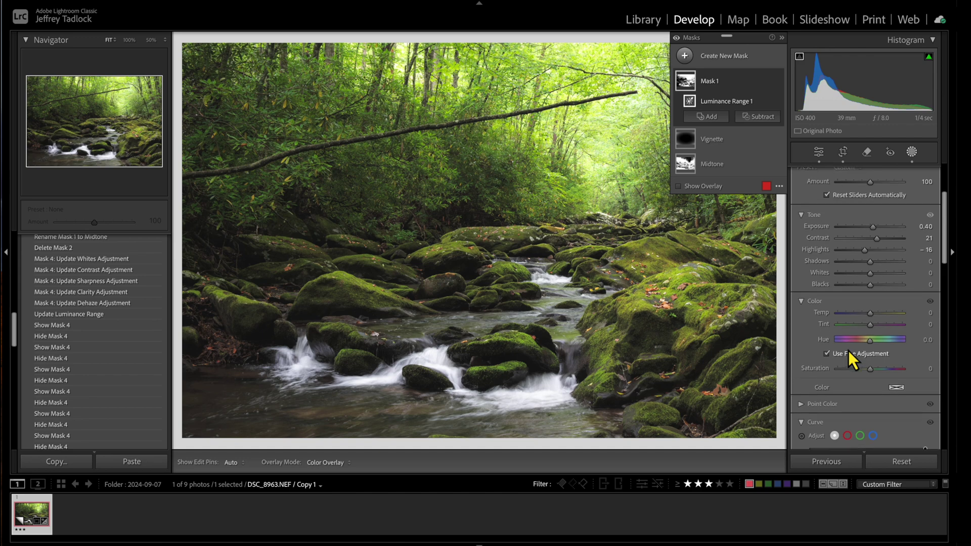
{"action": "scroll", "coordinate": [849, 350], "scroll_direction": "down", "scroll_amount": 7}
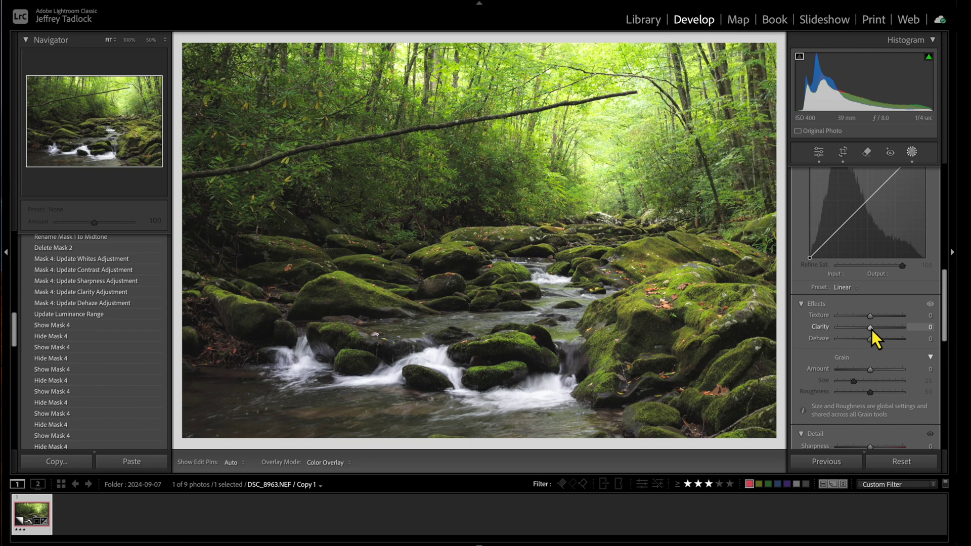
{"action": "key", "text": "Down"}
{"action": "left_click_drag", "start_coordinate": [868, 330], "coordinate": [861, 329]}
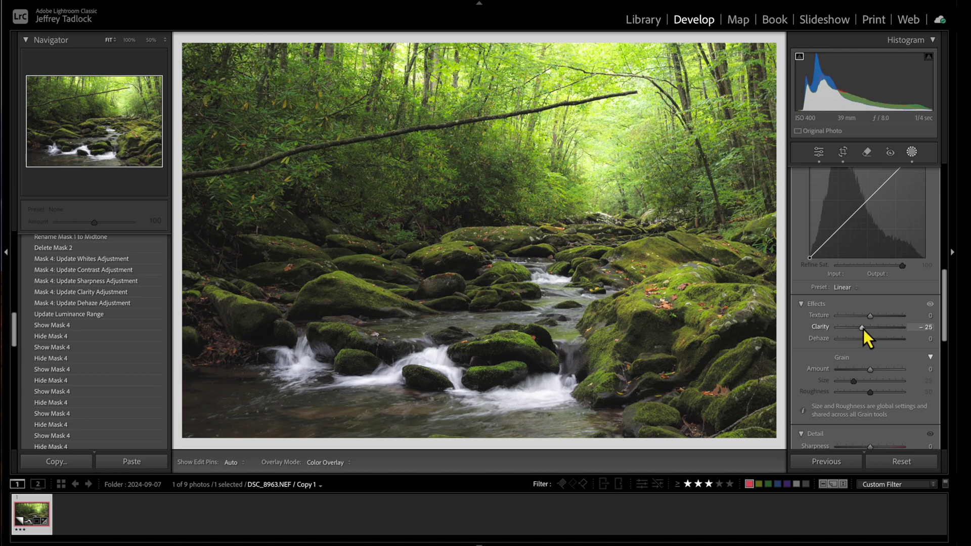
{"action": "left_click_drag", "start_coordinate": [867, 329], "coordinate": [865, 328]}
{"action": "left_click_drag", "start_coordinate": [863, 328], "coordinate": [863, 328]}
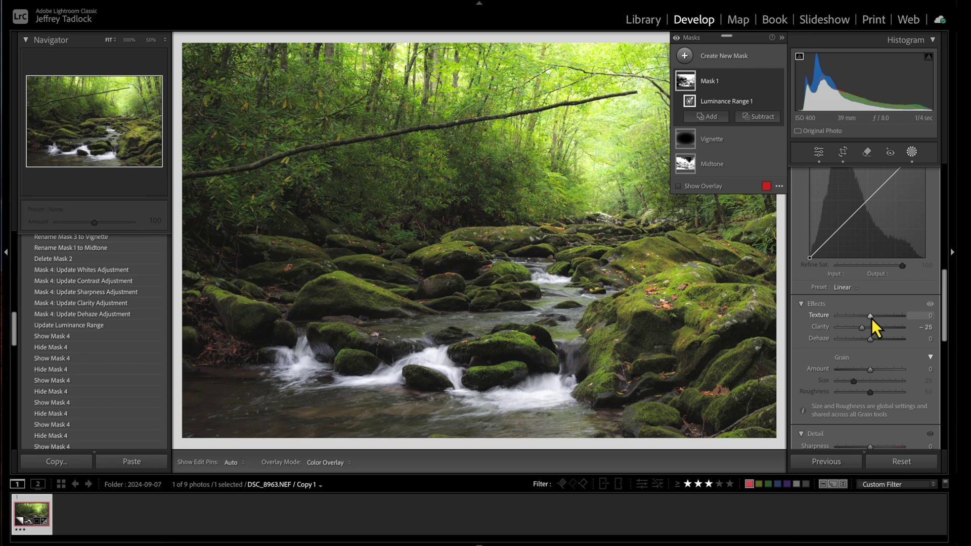
Raise Mask 1's Texture to 15.
{"action": "left_click_drag", "start_coordinate": [872, 318], "coordinate": [872, 318]}
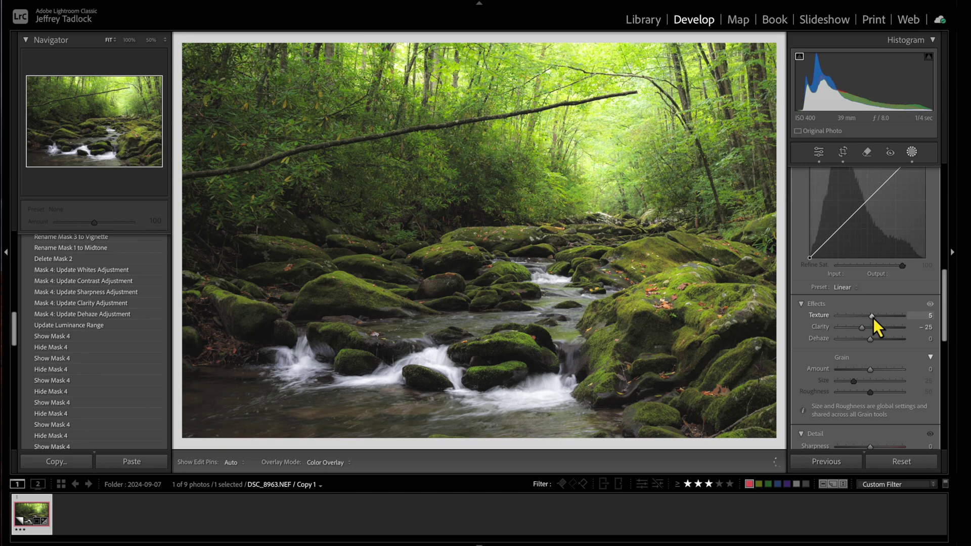
{"action": "left_click_drag", "start_coordinate": [875, 317], "coordinate": [875, 318]}
{"action": "key", "text": "shift+w"}
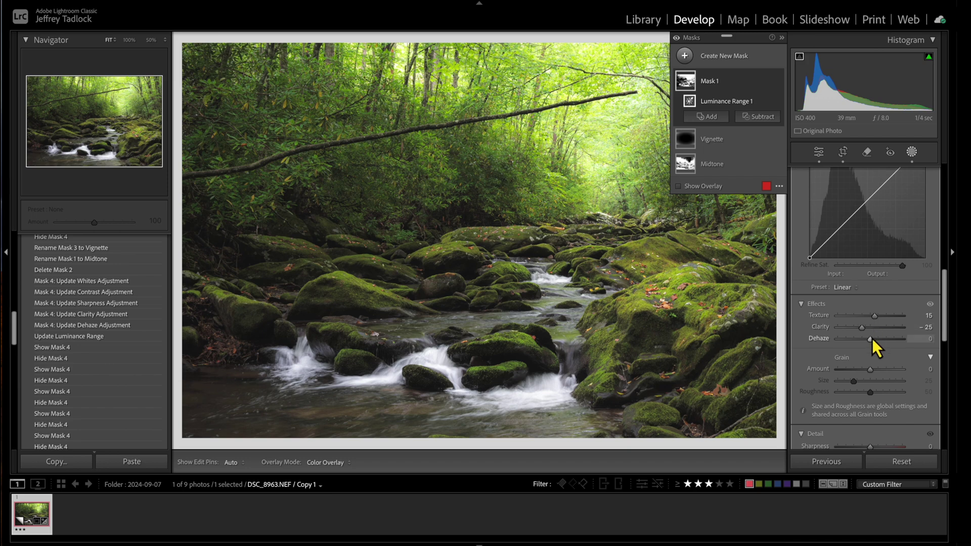
{"action": "key", "text": "shift+w"}
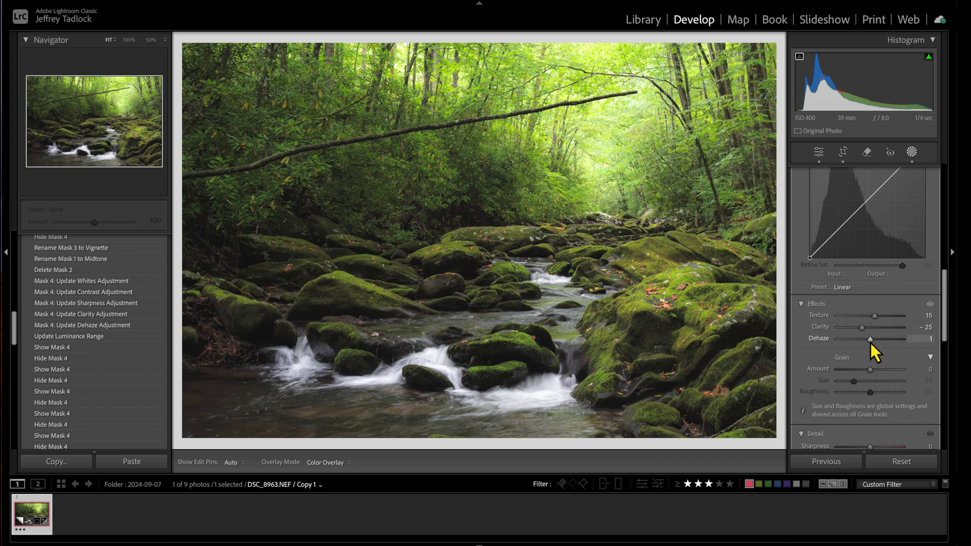
Set Mask 1's Dehaze to -18.
{"action": "left_click_drag", "start_coordinate": [870, 344], "coordinate": [853, 340]}
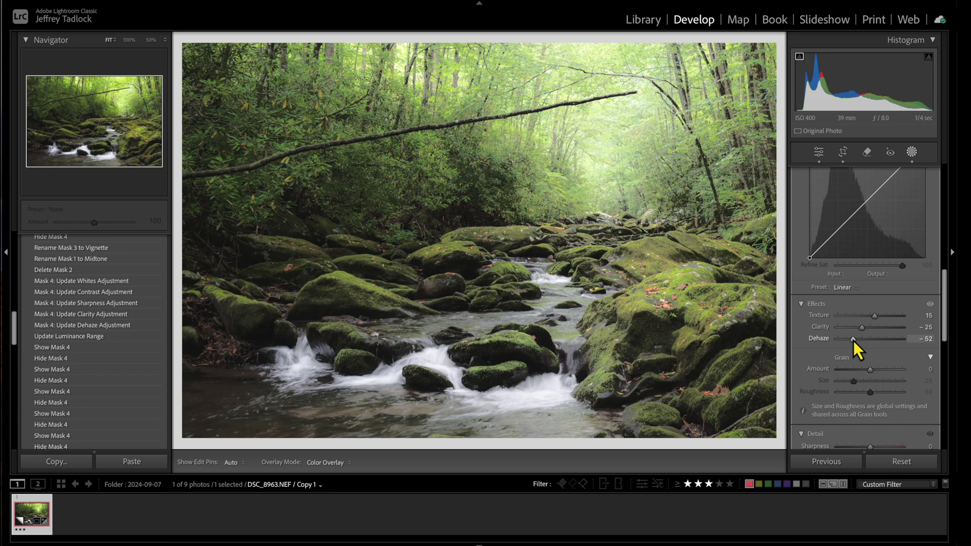
{"action": "left_click_drag", "start_coordinate": [853, 340], "coordinate": [867, 341]}
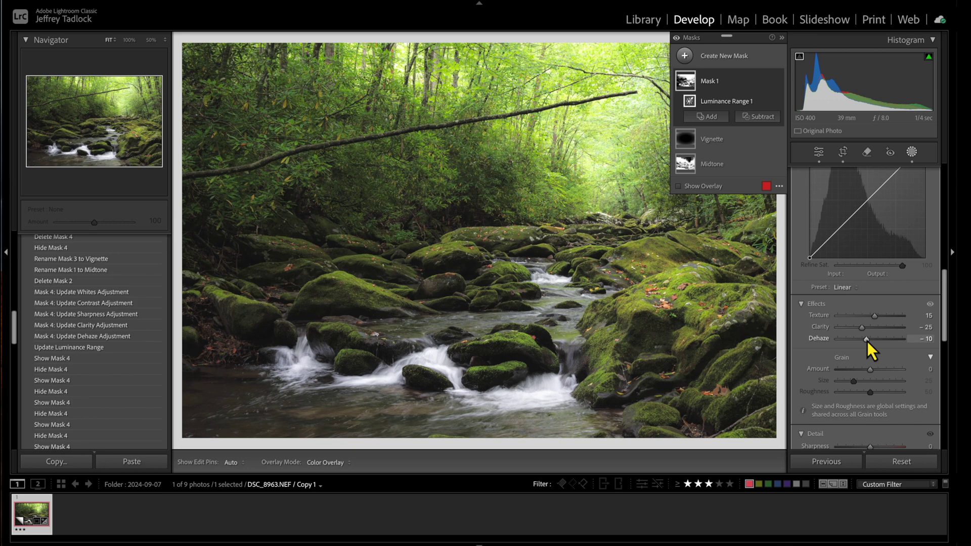
{"action": "left_click", "coordinate": [867, 344]}
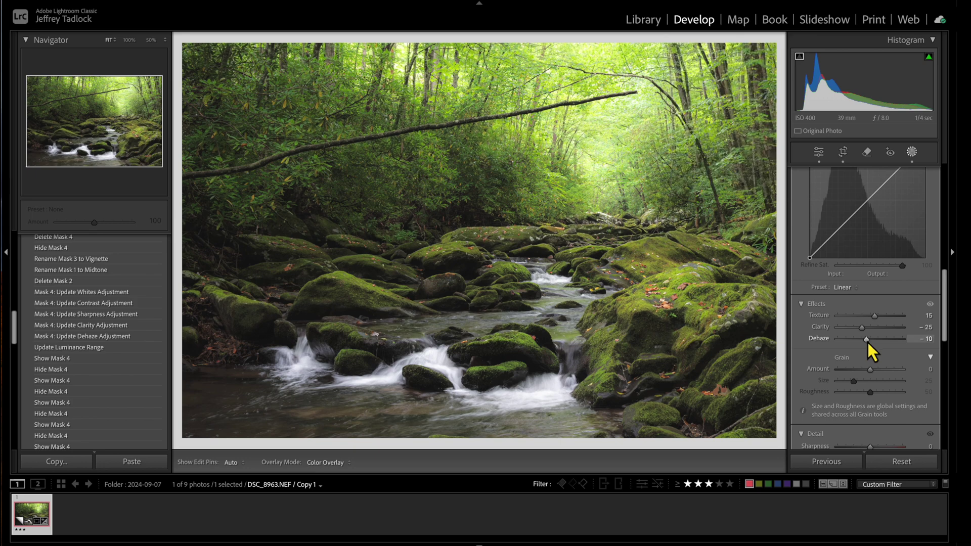
{"action": "left_click_drag", "start_coordinate": [866, 342], "coordinate": [865, 342]}
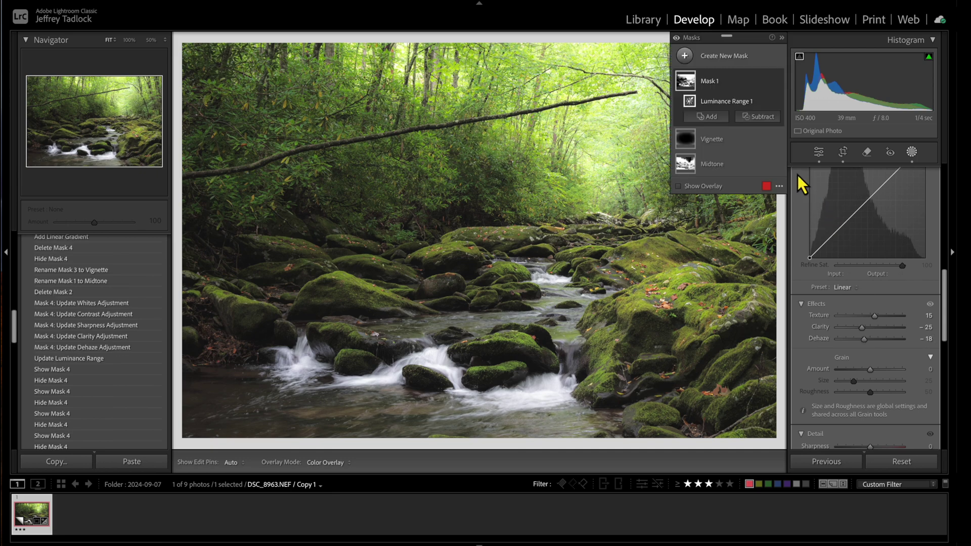
Turn off Mask 1's eye icon to view the photo without its Texture, Clarity and Dehaze changes.
{"action": "mouse_move", "coordinate": [782, 100]}
{"action": "left_click", "coordinate": [777, 81]}
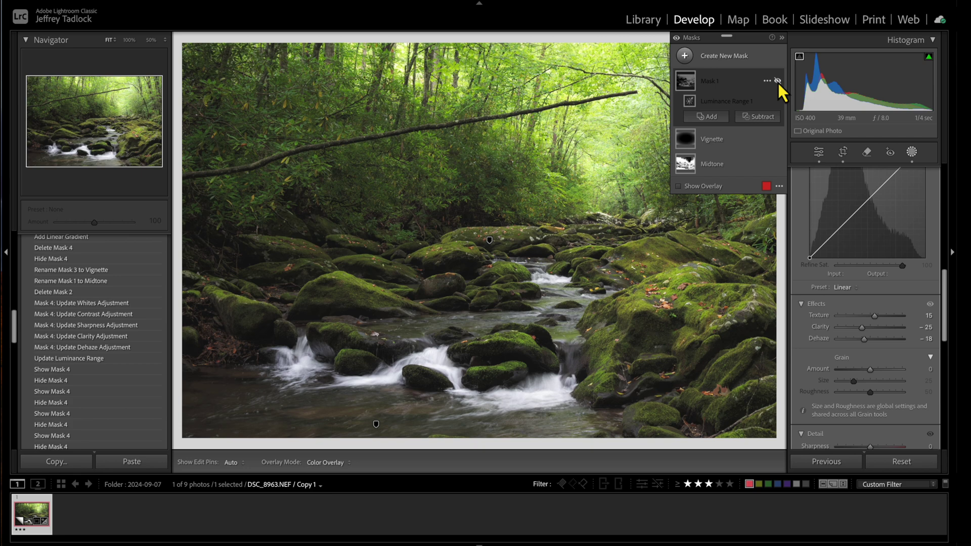
{"action": "left_click", "coordinate": [777, 82]}
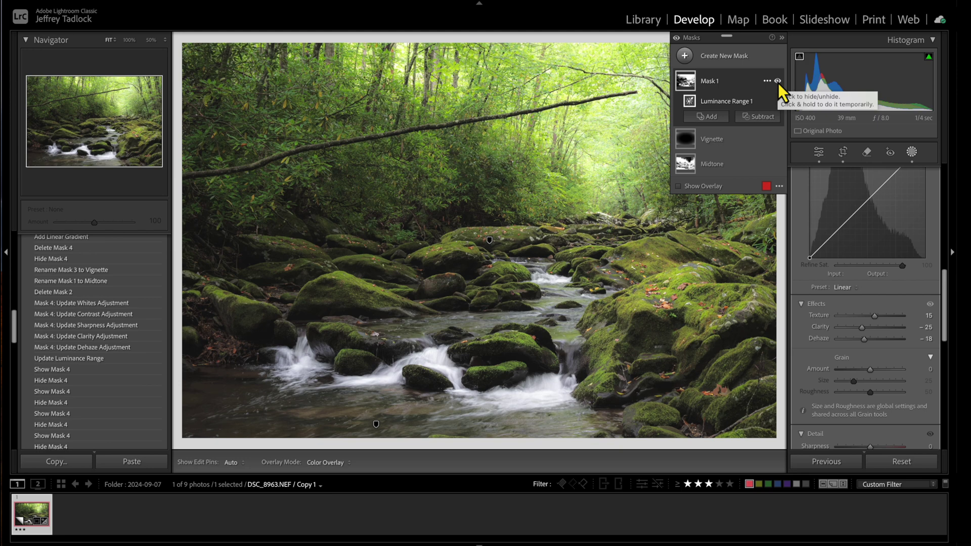
{"action": "left_click", "coordinate": [778, 82]}
{"action": "left_click", "coordinate": [776, 82]}
{"action": "left_click", "coordinate": [777, 82]}
{"action": "left_click", "coordinate": [778, 82]}
{"action": "left_click", "coordinate": [777, 82]}
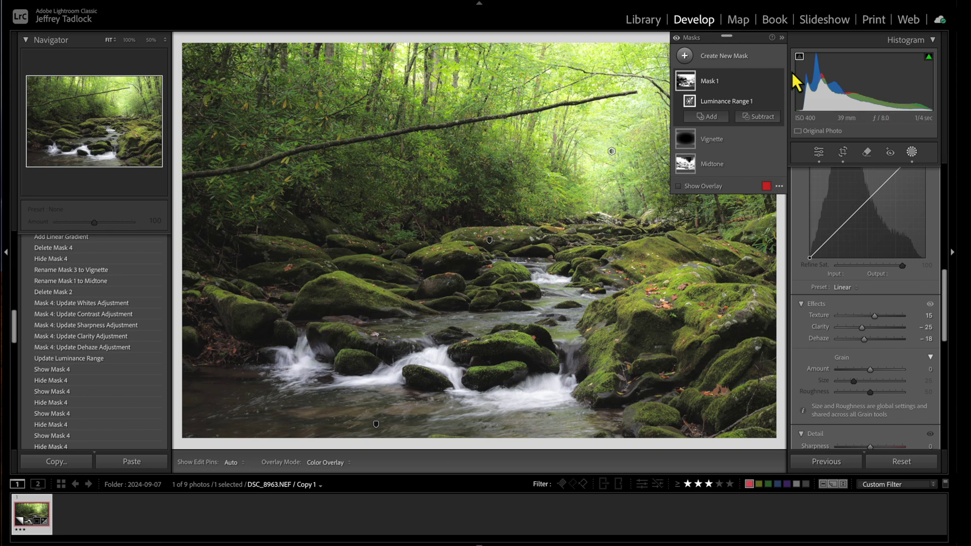
{"action": "left_click", "coordinate": [778, 82]}
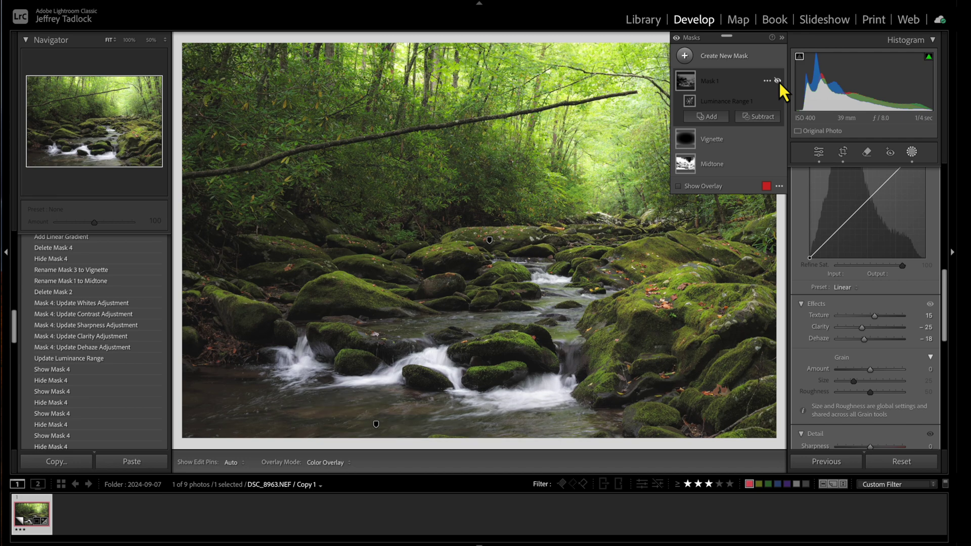
{"action": "left_click", "coordinate": [777, 81]}
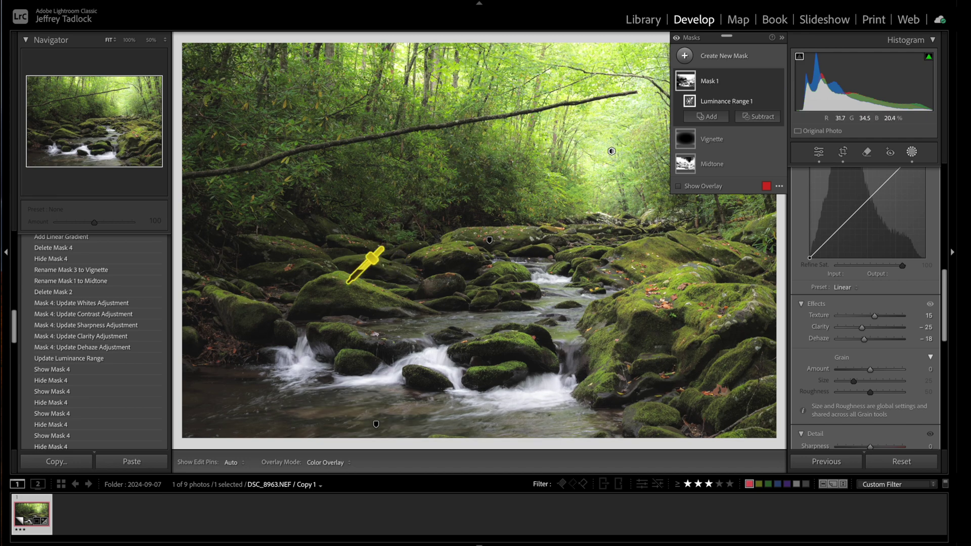
{"action": "left_click", "coordinate": [778, 81]}
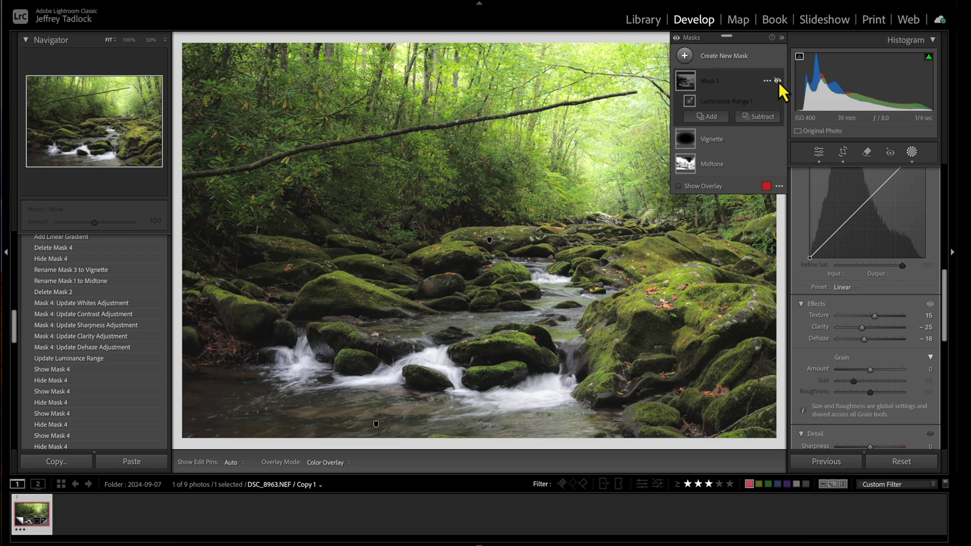
{"action": "left_click", "coordinate": [778, 81]}
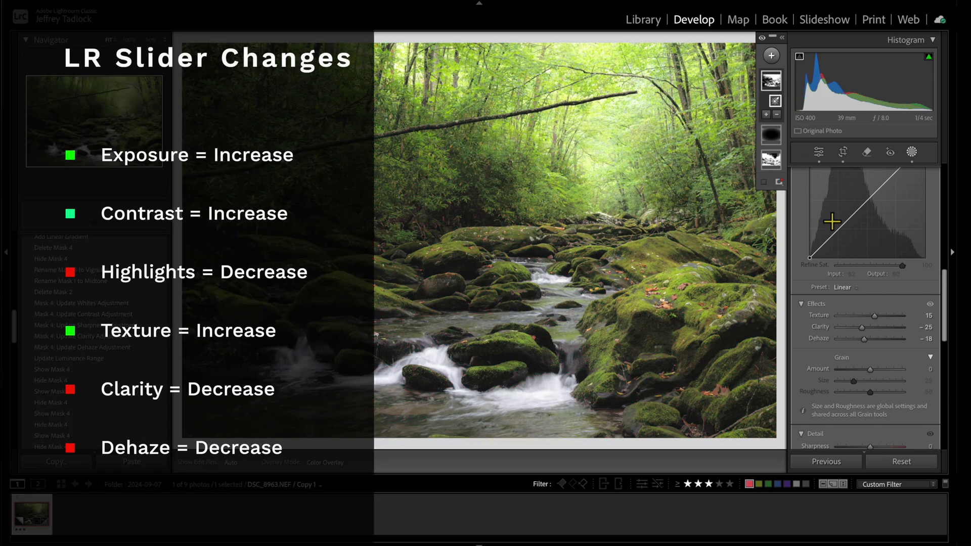
Scroll up to Mask 1's Luminance Range section above its Tone sliders.
{"action": "scroll", "coordinate": [832, 222], "scroll_direction": "up", "scroll_amount": 10}
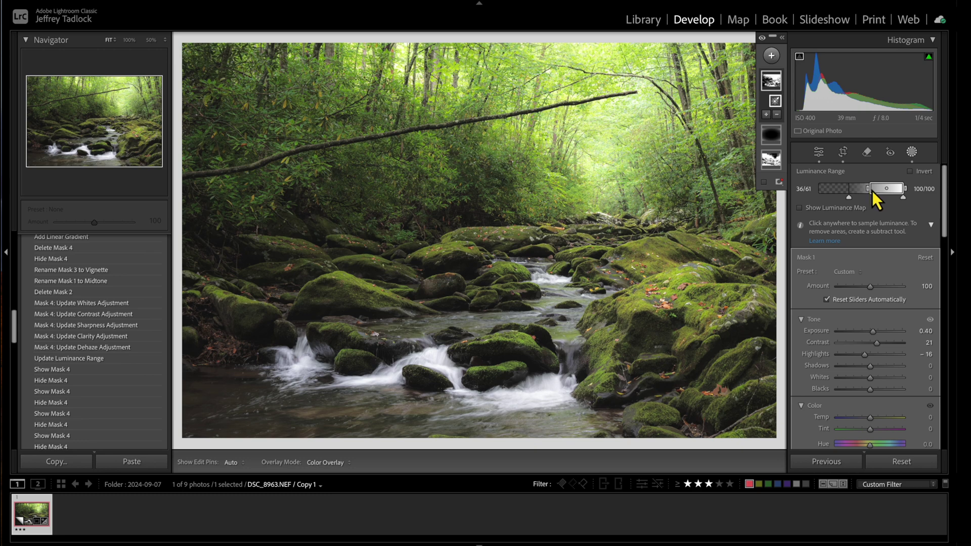
Show the Luminance Map and move Mask 1's range handles right to 48/71.
{"action": "left_click", "coordinate": [799, 207]}
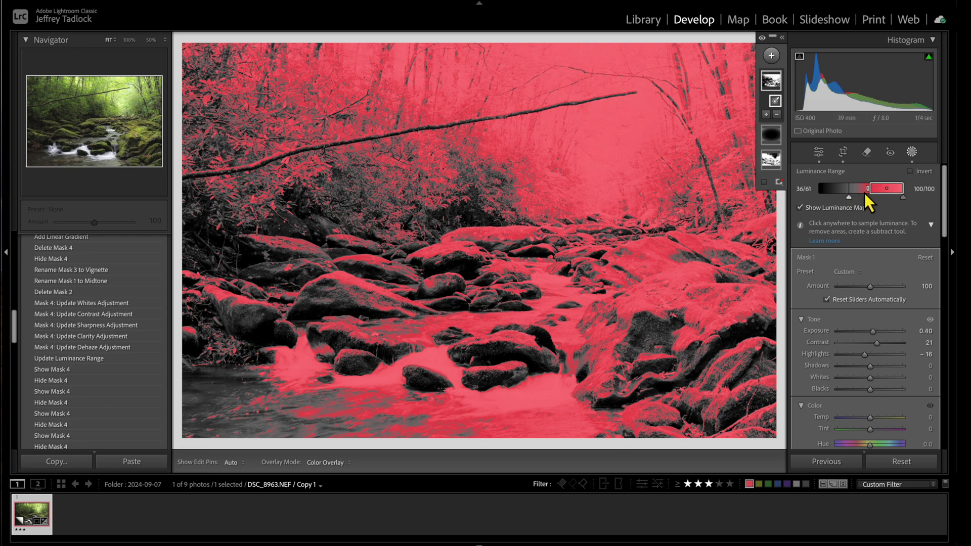
{"action": "left_click_drag", "start_coordinate": [869, 190], "coordinate": [869, 191]}
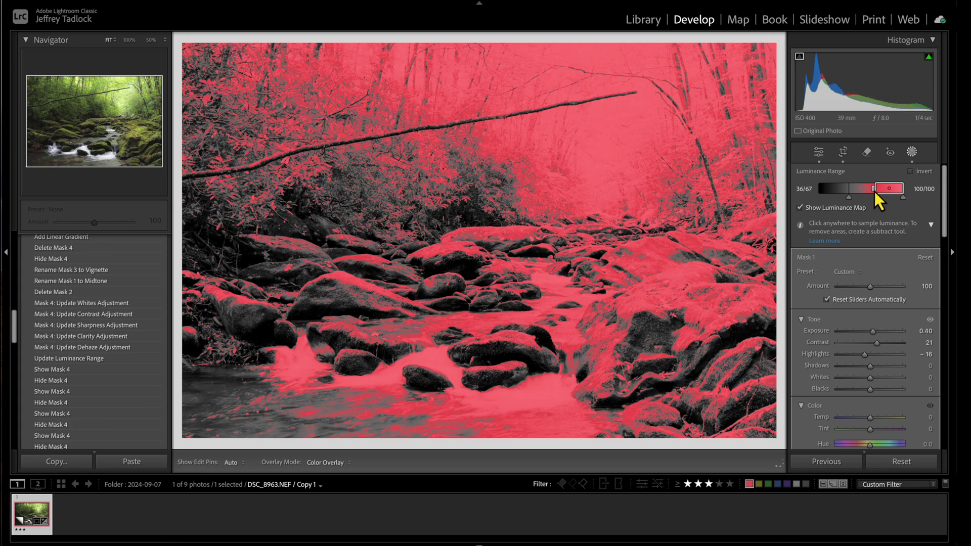
{"action": "left_click_drag", "start_coordinate": [876, 191], "coordinate": [877, 191]}
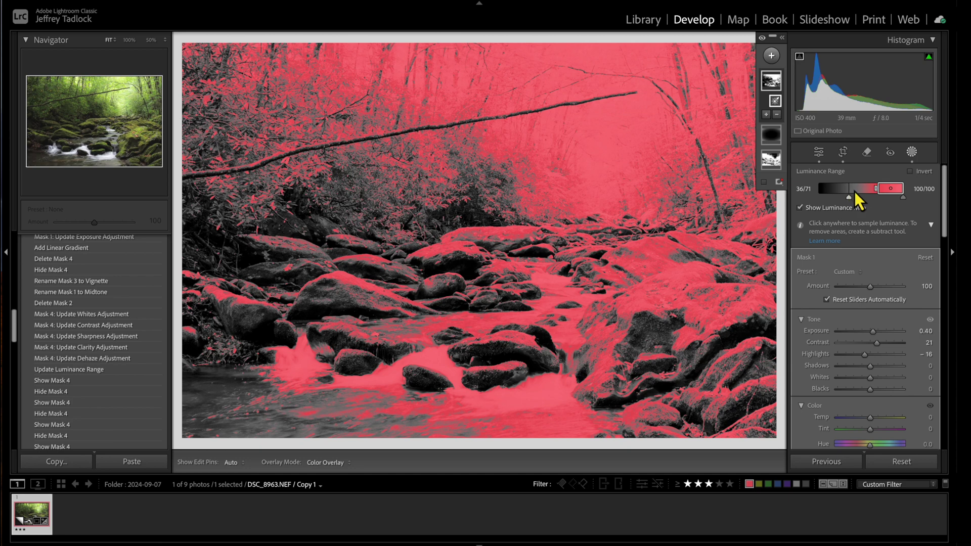
{"action": "left_click_drag", "start_coordinate": [848, 197], "coordinate": [858, 199]}
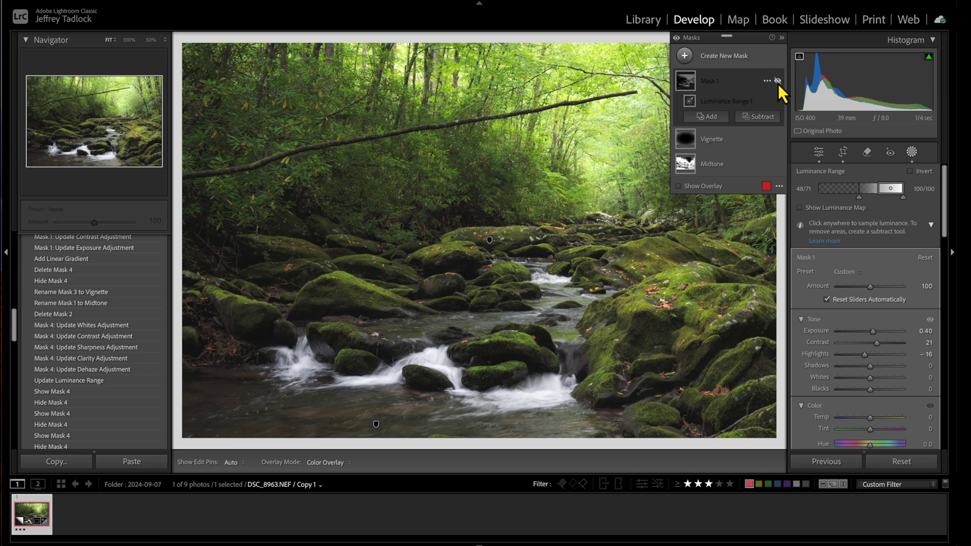
Re-enable Mask 1, collapse the masks list, and widen the luminance range to 22/60.
{"action": "left_click", "coordinate": [777, 82]}
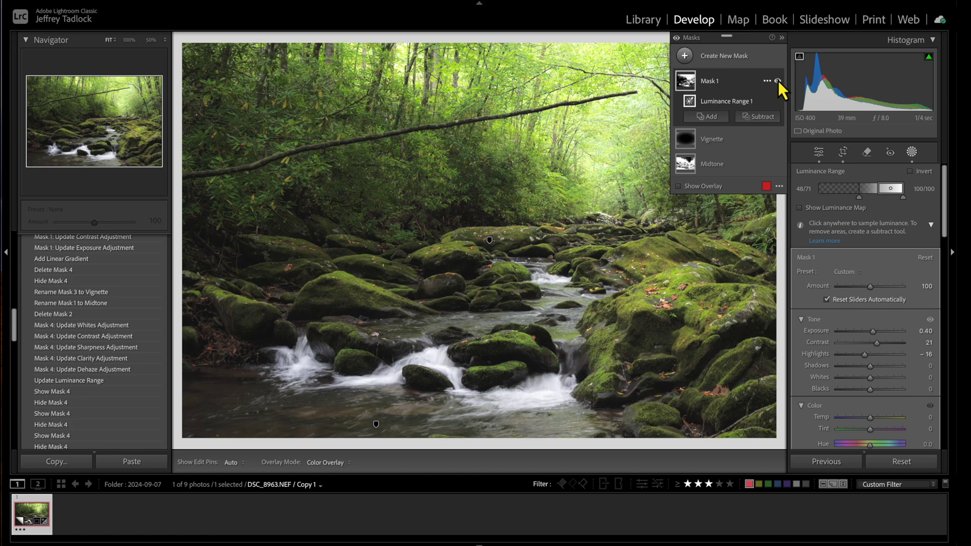
{"action": "left_click", "coordinate": [782, 36]}
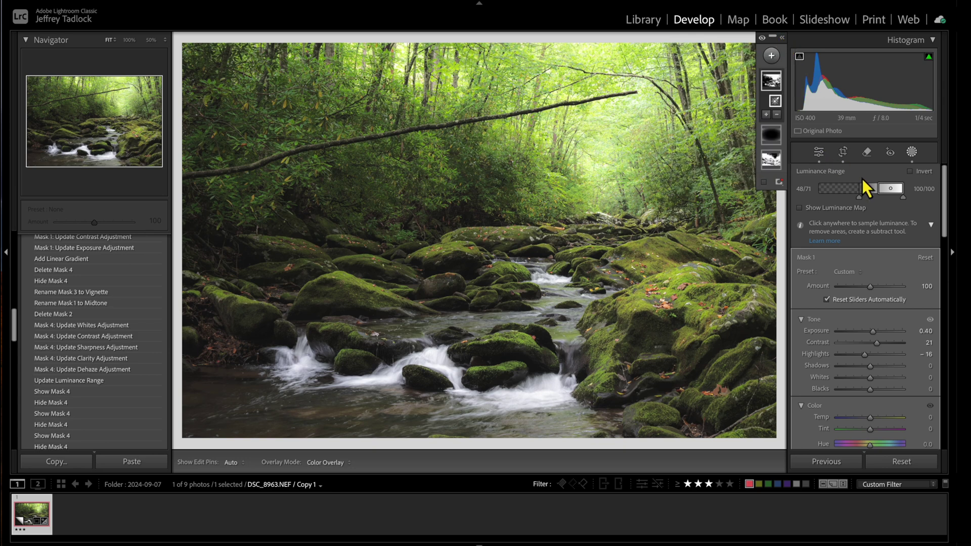
{"action": "left_click_drag", "start_coordinate": [876, 191], "coordinate": [835, 197]}
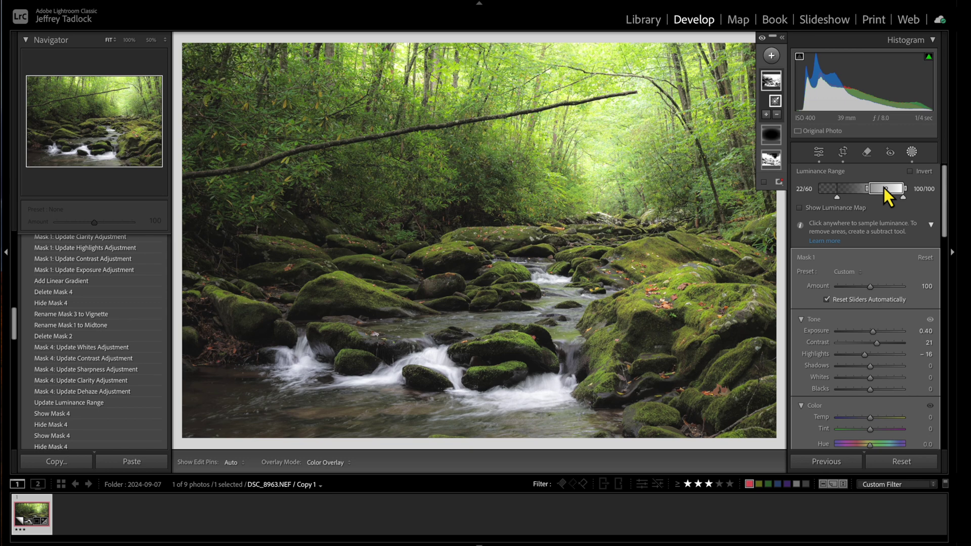
{"action": "left_click", "coordinate": [800, 209]}
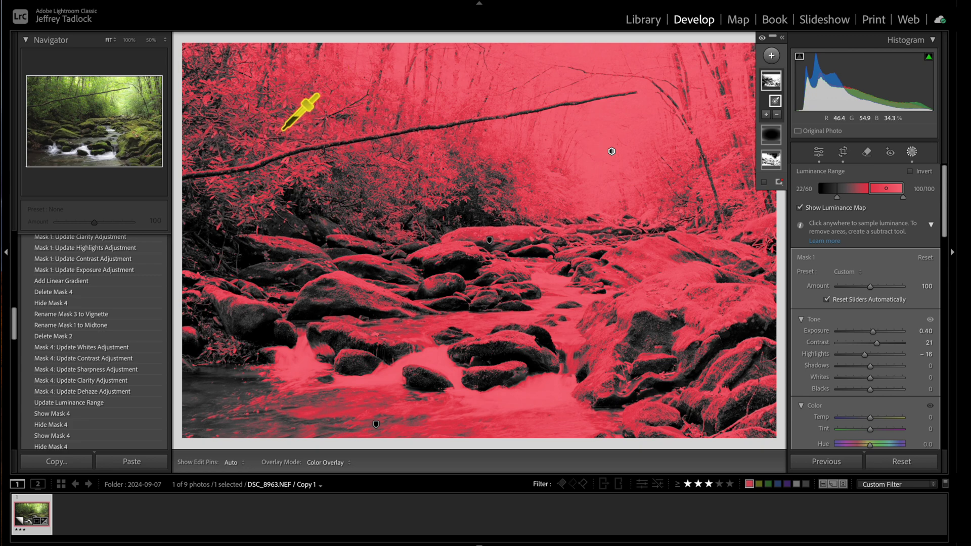
Hide the luminance map and toggle Mask 1 off and on to compare.
{"action": "left_click", "coordinate": [799, 207]}
{"action": "left_click", "coordinate": [782, 39]}
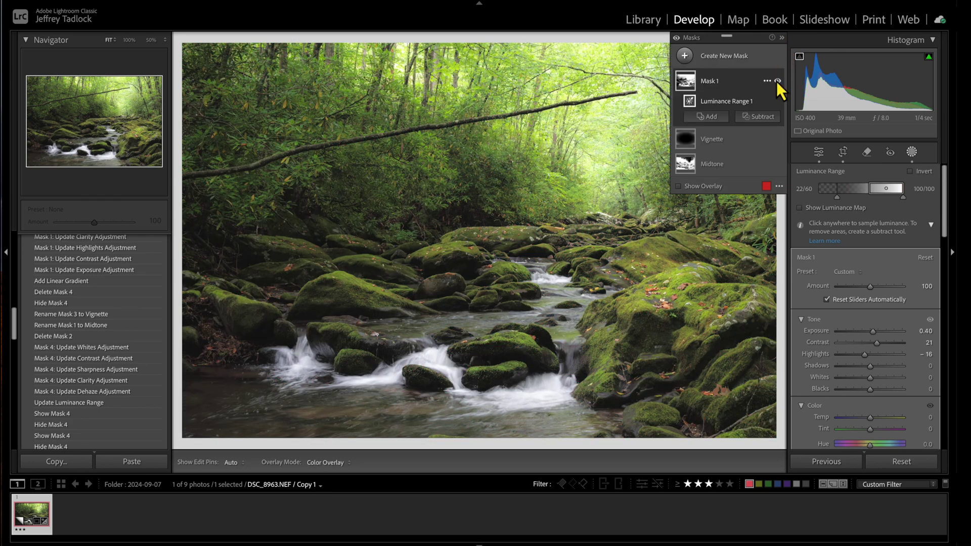
{"action": "left_click", "coordinate": [778, 82]}
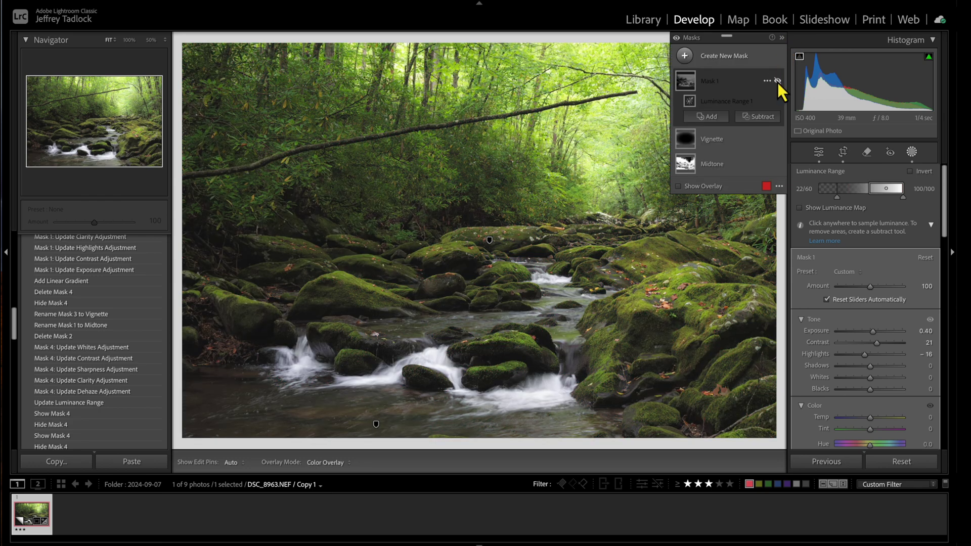
{"action": "left_click", "coordinate": [777, 82]}
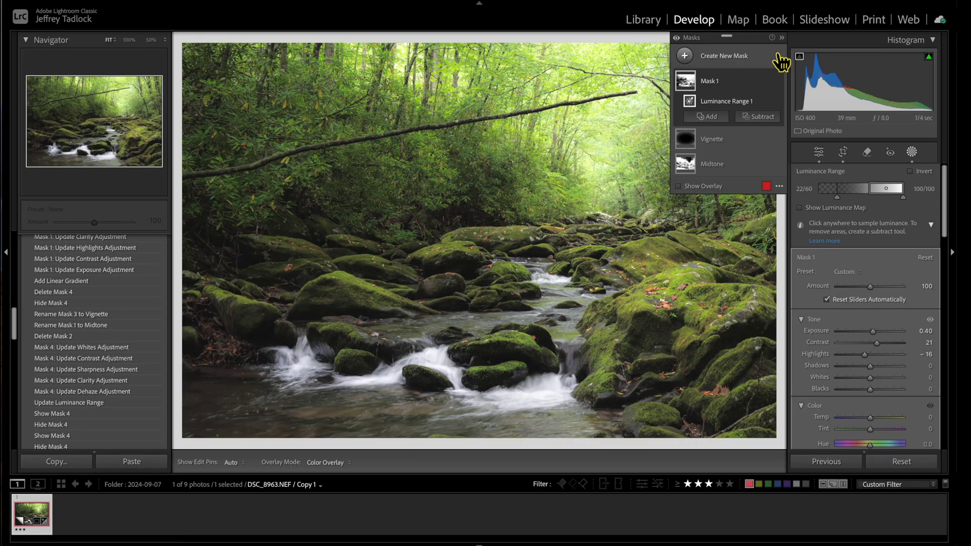
{"action": "left_click", "coordinate": [782, 37]}
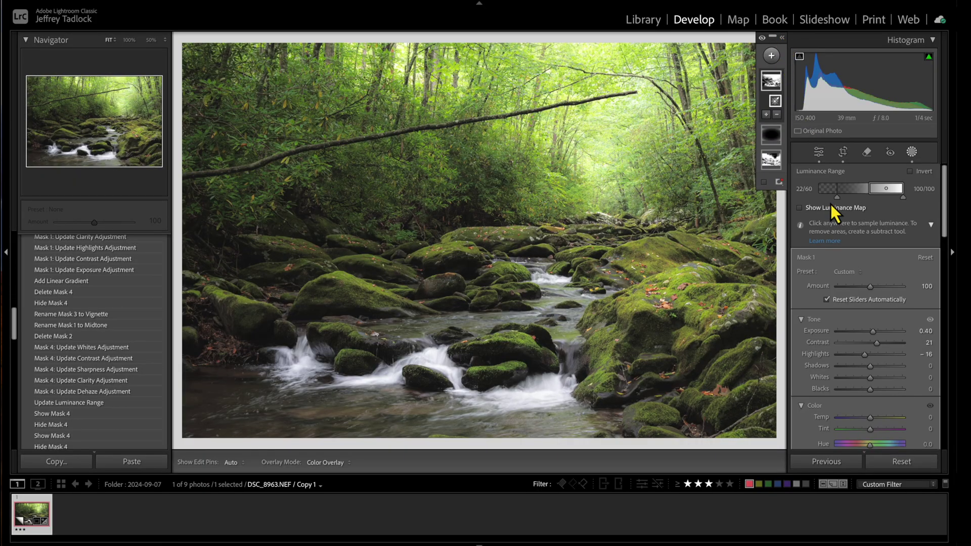
Push Mask 1's Amount above 100, reset it to 100, then lower it to 77.
{"action": "scroll", "coordinate": [839, 212], "scroll_direction": "down", "scroll_amount": 1}
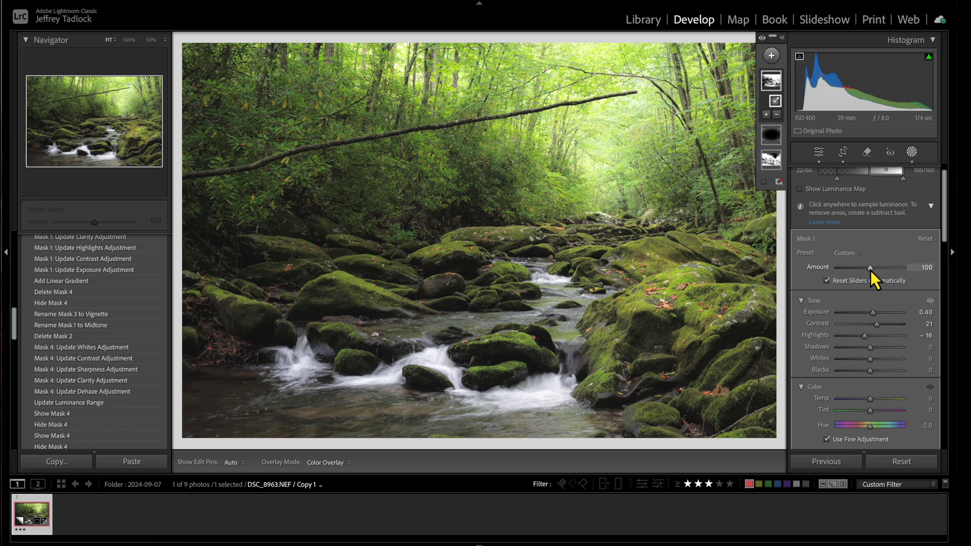
{"action": "left_click_drag", "start_coordinate": [871, 269], "coordinate": [890, 273]}
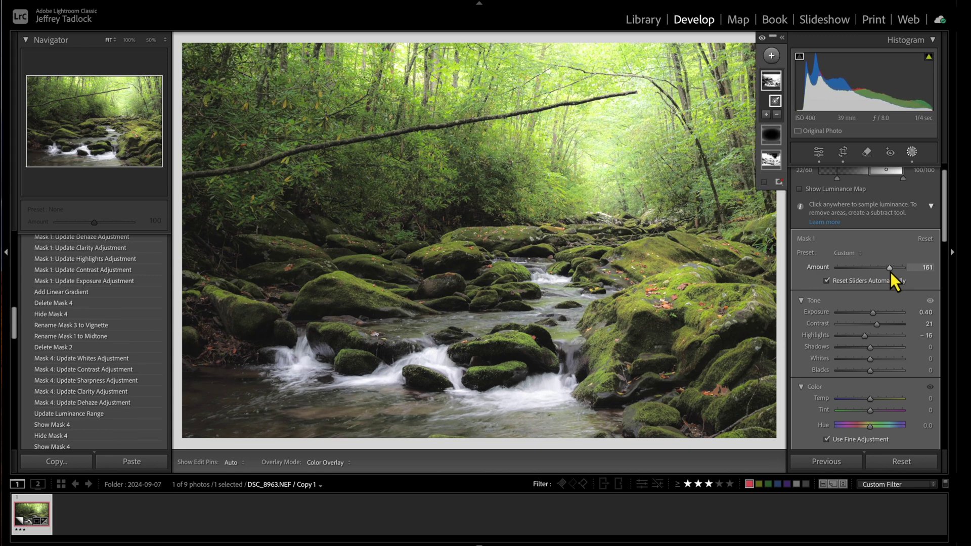
{"action": "double_click", "coordinate": [888, 270]}
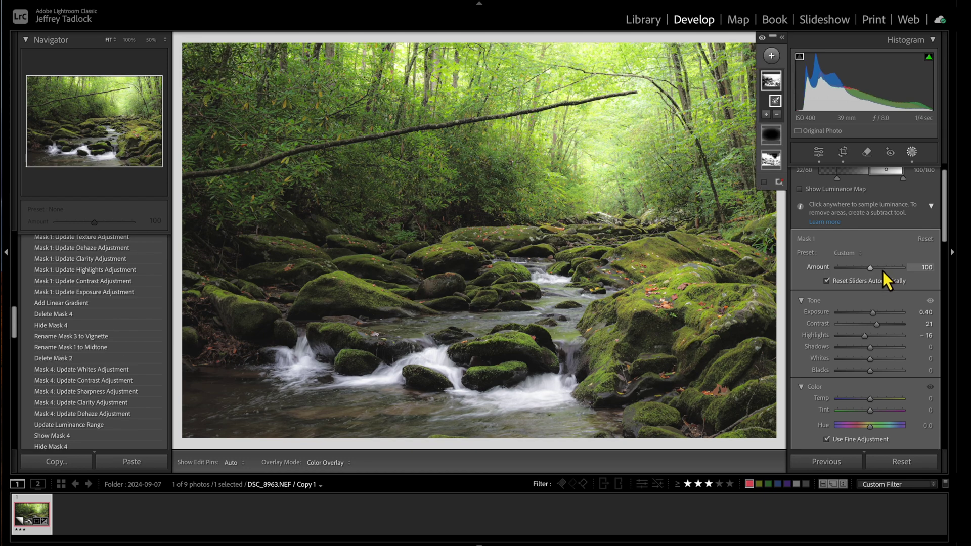
{"action": "left_click_drag", "start_coordinate": [870, 269], "coordinate": [862, 271]}
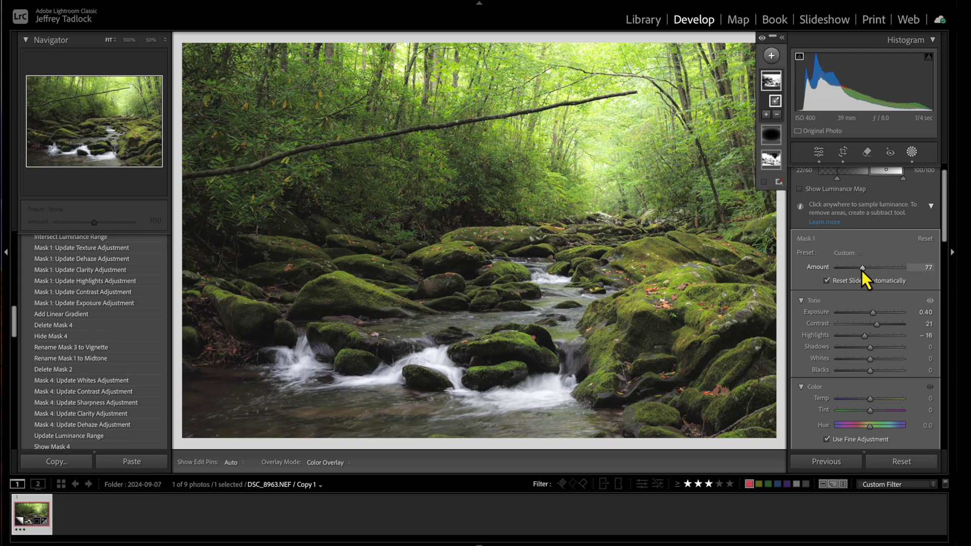
Compare the edit with the original photo, then lower Mask 1's Amount to 85.
{"action": "key", "text": "backslash"}
{"action": "key", "text": "backslash"}
{"action": "key", "text": "backslash"}
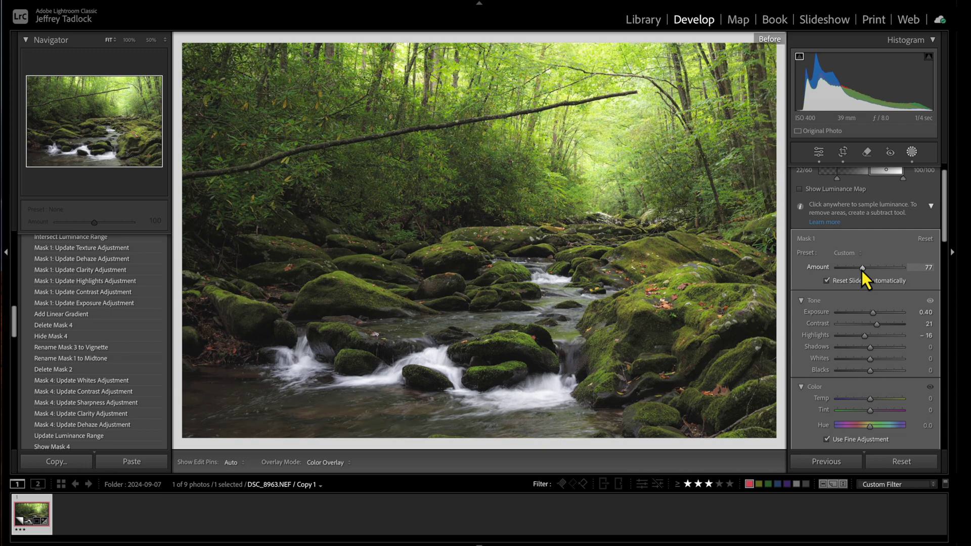
{"action": "key", "text": "backslash"}
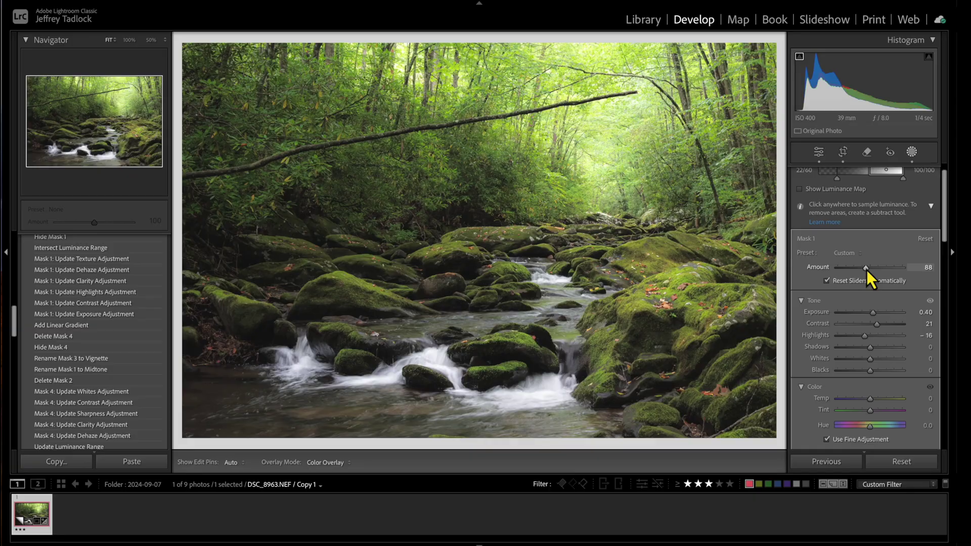
{"action": "left_click_drag", "start_coordinate": [866, 269], "coordinate": [861, 270]}
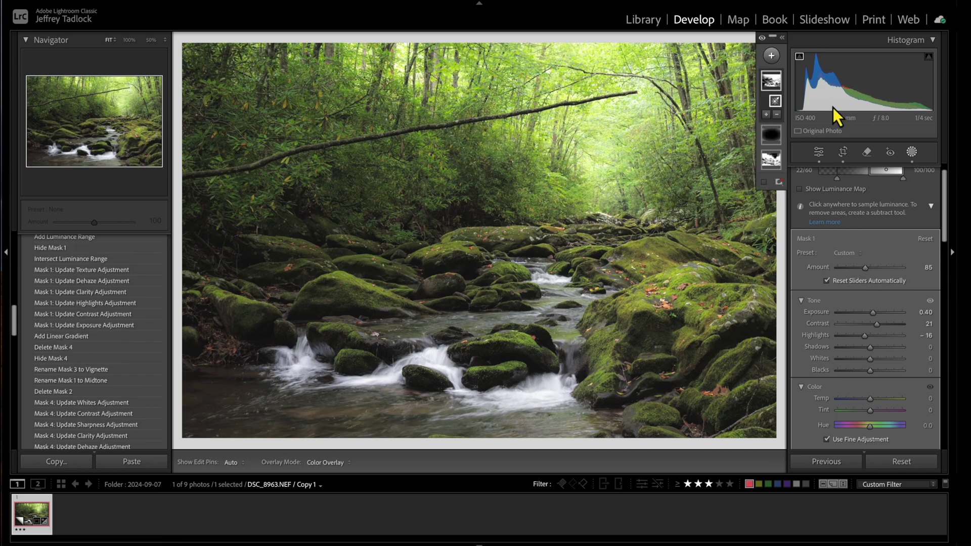
Recheck the 85 Amount against the original, then exit masking to the main develop panels.
{"action": "key", "text": "backslash"}
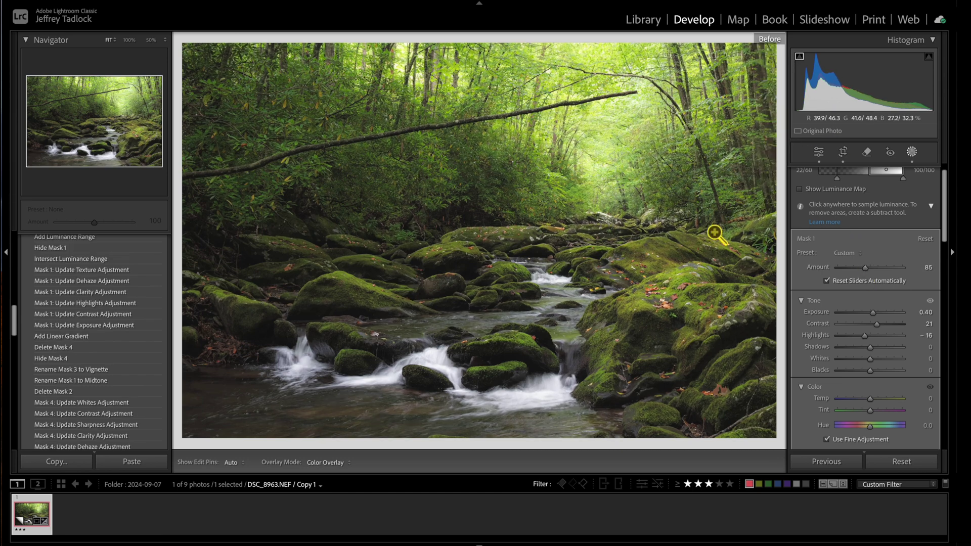
{"action": "key", "text": "backslash"}
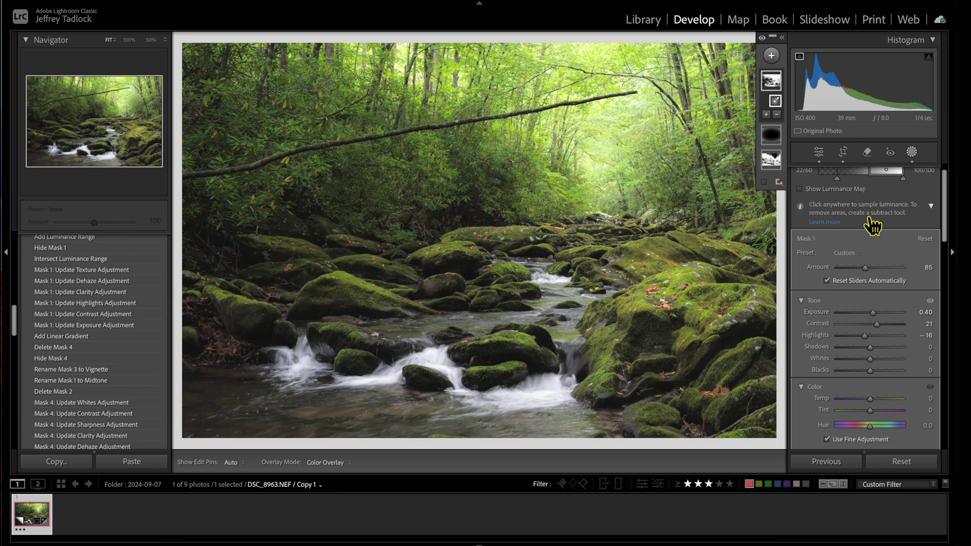
{"action": "left_click", "coordinate": [912, 152]}
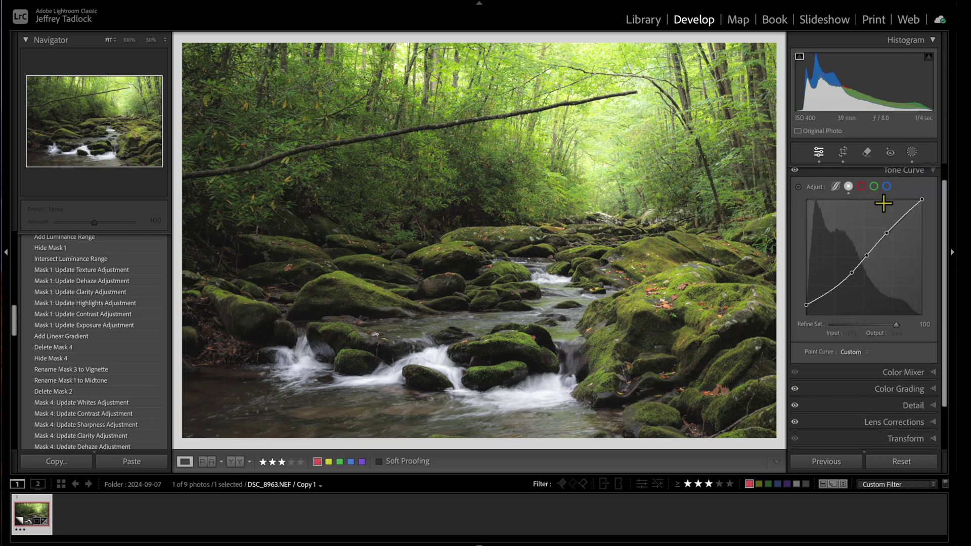